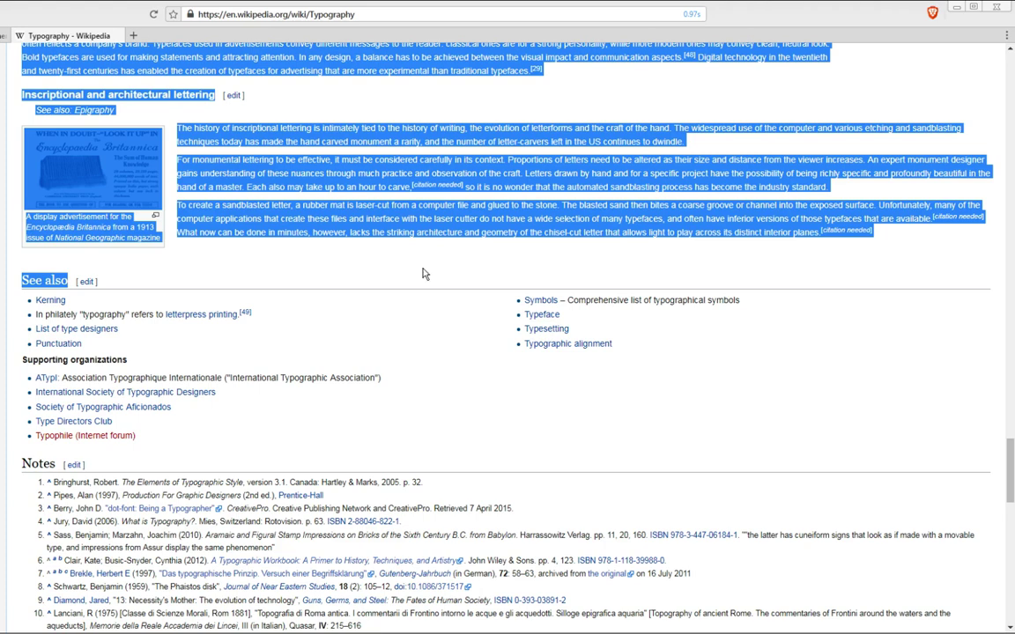
- Copy the highlighted Typography article text from Wikipedia and switch to InDesign
{"action": "right_click", "coordinate": [316, 195]}
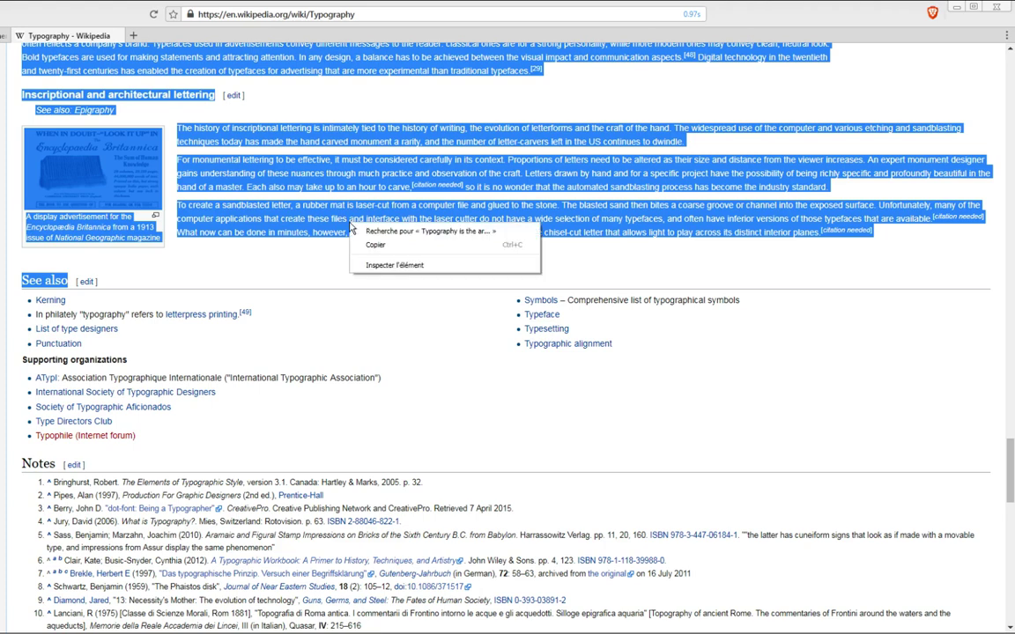
{"action": "left_click", "coordinate": [340, 219]}
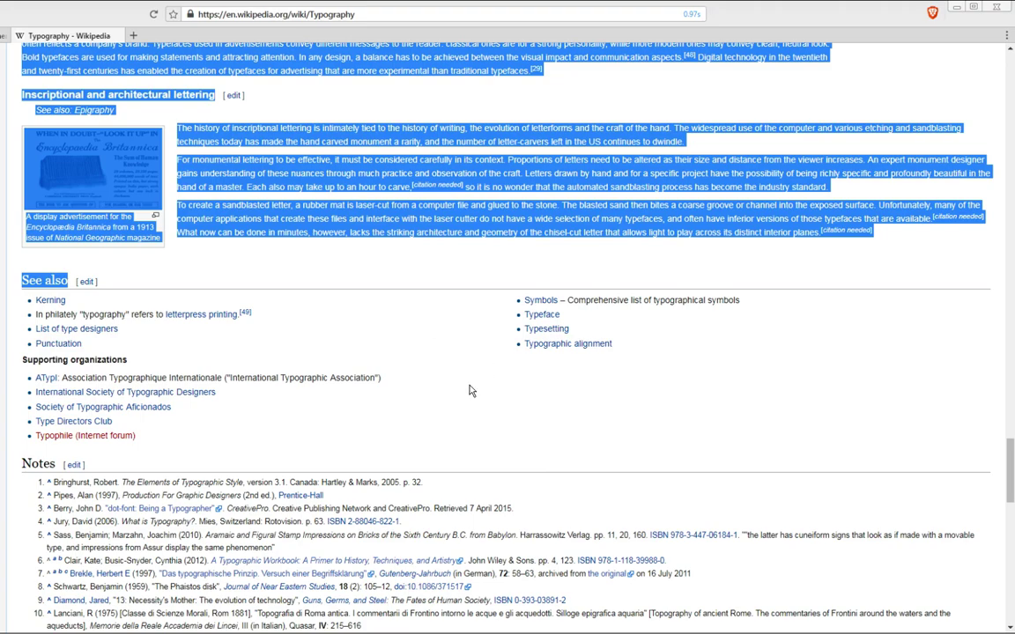
{"action": "key", "text": "alt+Tab"}
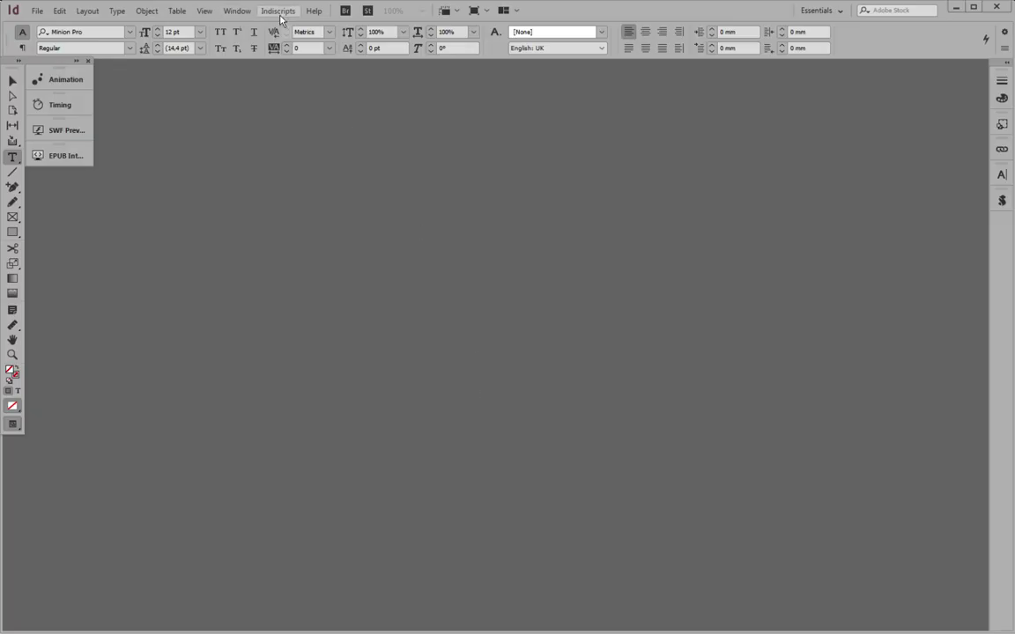
- Run Wordalizer with the clipboard as the English word source and create the word cloud
{"action": "left_click", "coordinate": [280, 11]}
{"action": "left_click", "coordinate": [291, 24]}
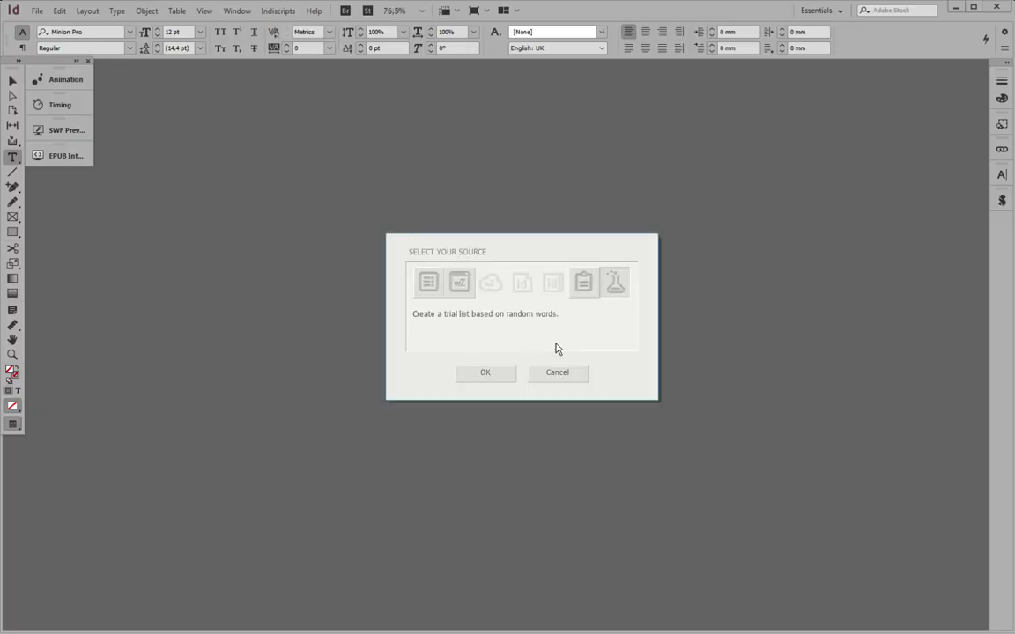
{"action": "left_click", "coordinate": [583, 284]}
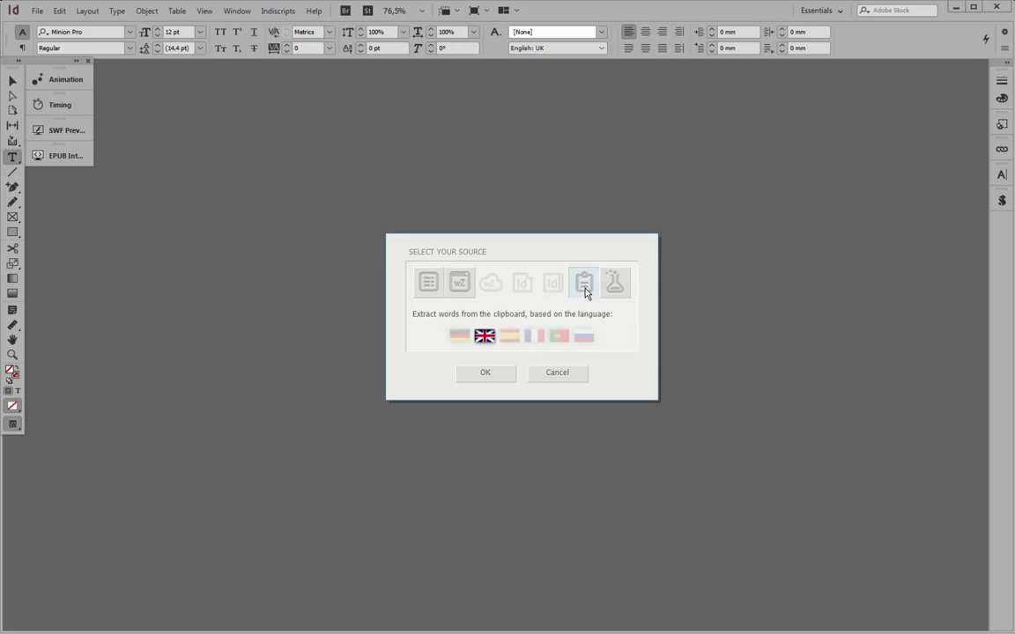
{"action": "left_click", "coordinate": [483, 373]}
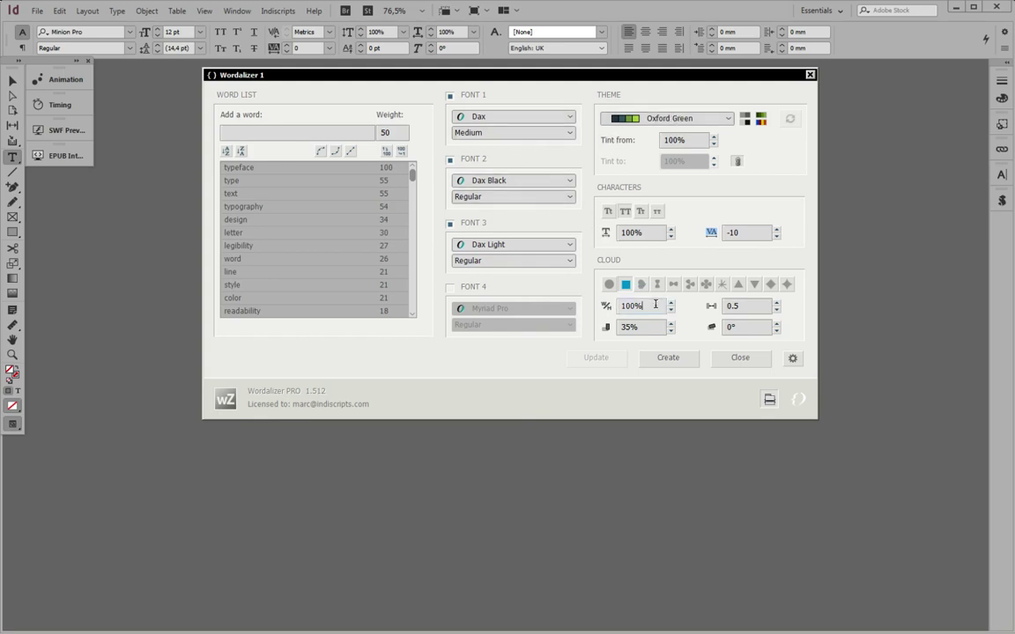
{"action": "left_click", "coordinate": [688, 364]}
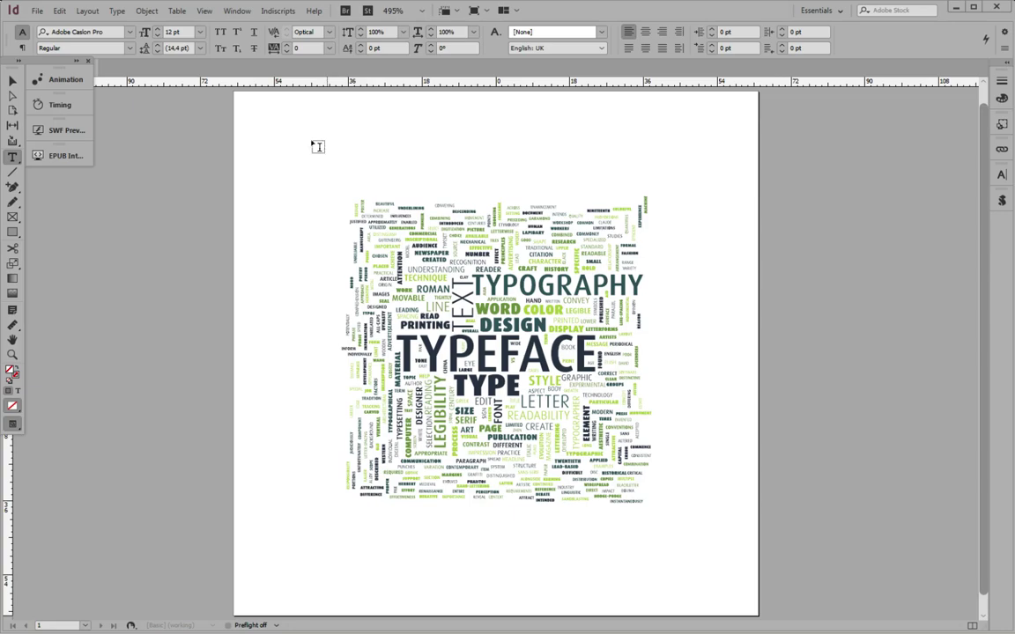
- Inspect the generated word cloud's lettering up close and as a whole with the Selection tool active
{"action": "left_click", "coordinate": [13, 81]}
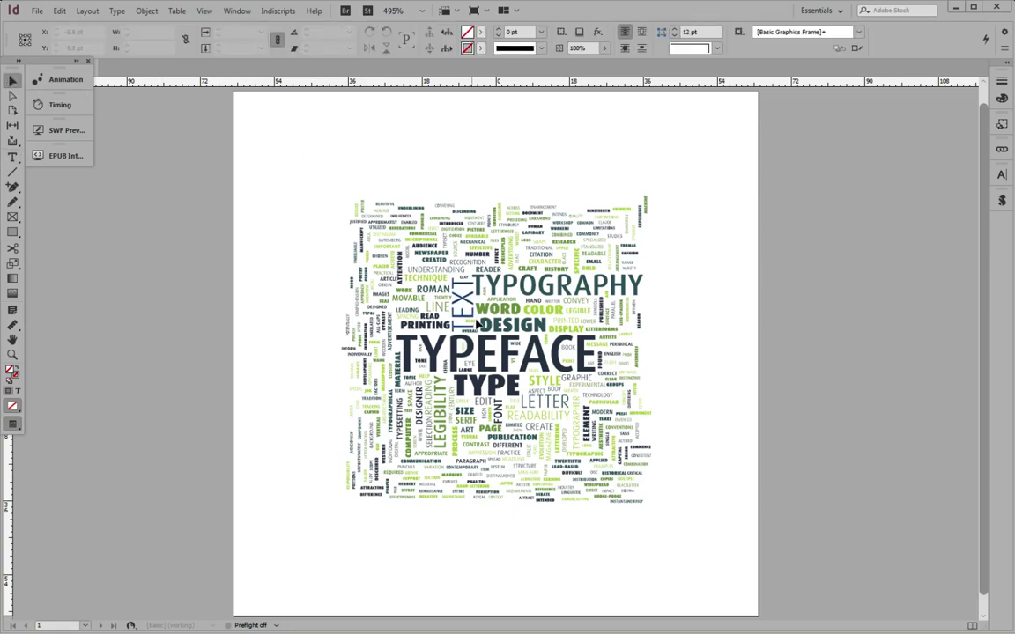
{"action": "scroll", "coordinate": [438, 299], "scroll_direction": "up", "scroll_amount": 4}
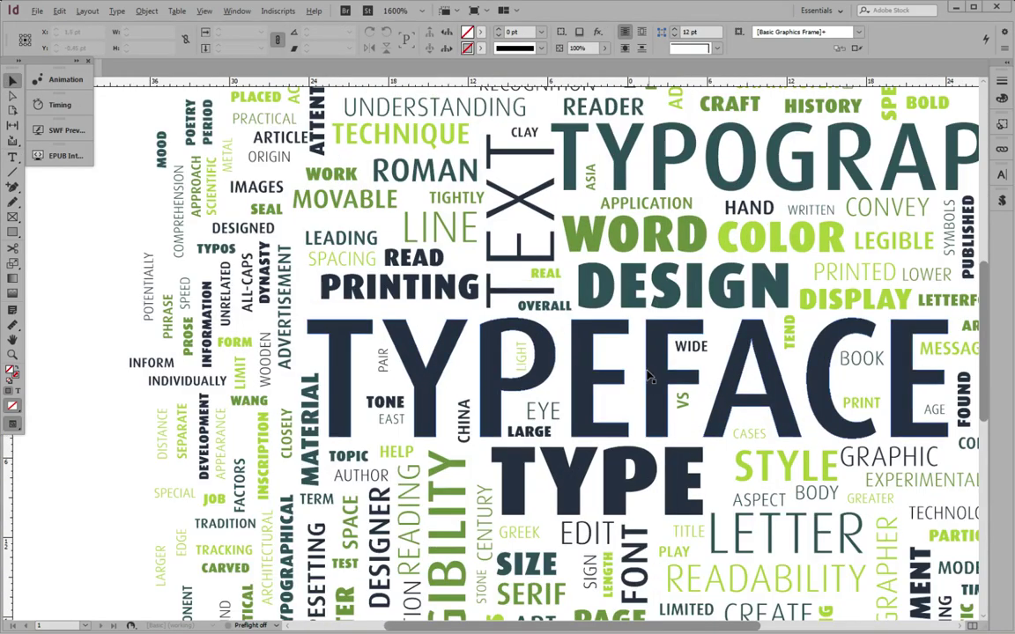
{"action": "scroll", "coordinate": [566, 369], "scroll_direction": "down", "scroll_amount": 3}
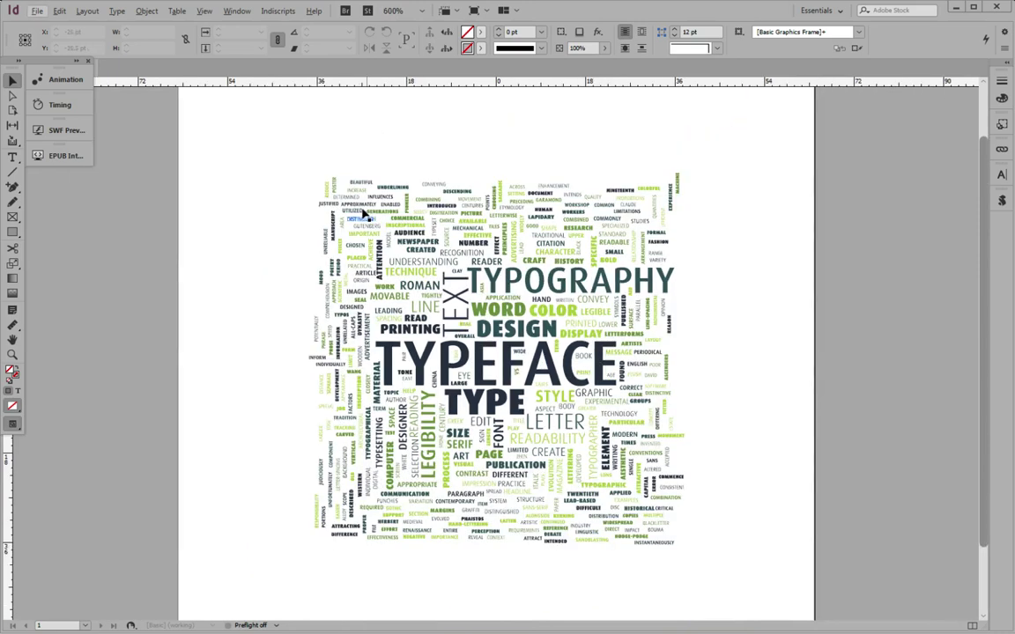
{"action": "key", "text": "ctrl+minus"}
{"action": "key", "text": "ctrl+minus"}
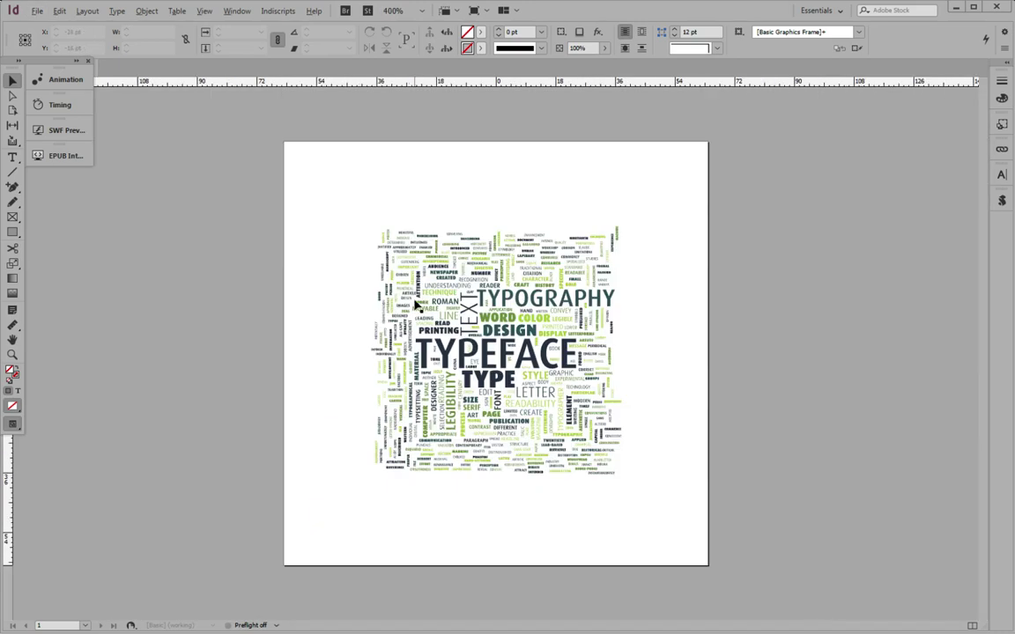
{"action": "key", "text": "ctrl+minus"}
- Set the document's page size to 512 pt wide and 512 pt high
{"action": "left_click", "coordinate": [37, 12]}
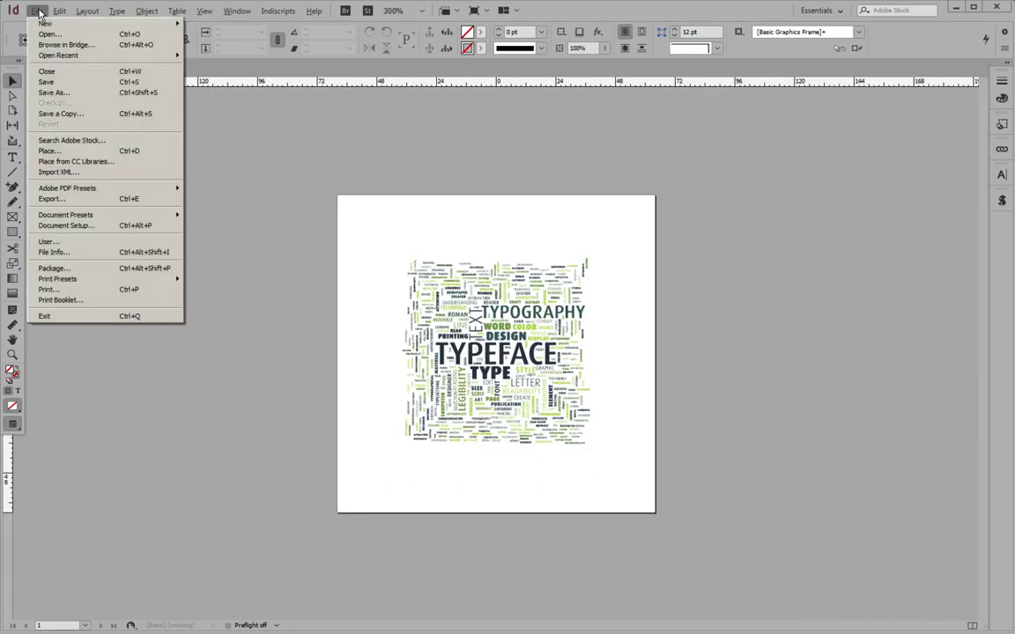
{"action": "left_click", "coordinate": [113, 227]}
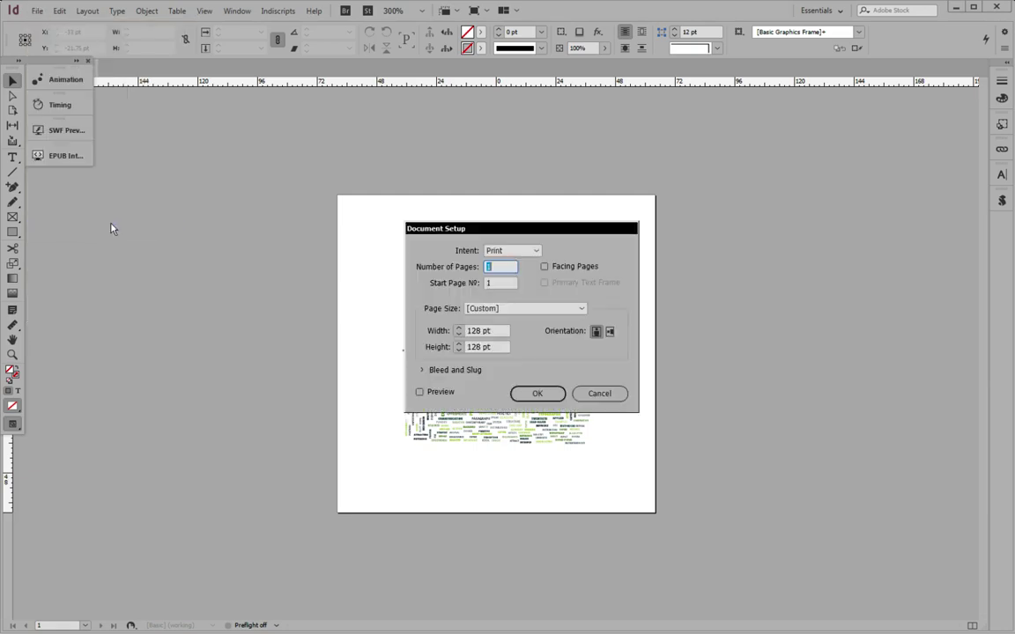
{"action": "key", "text": "Tab"}
{"action": "key", "text": "Tab"}
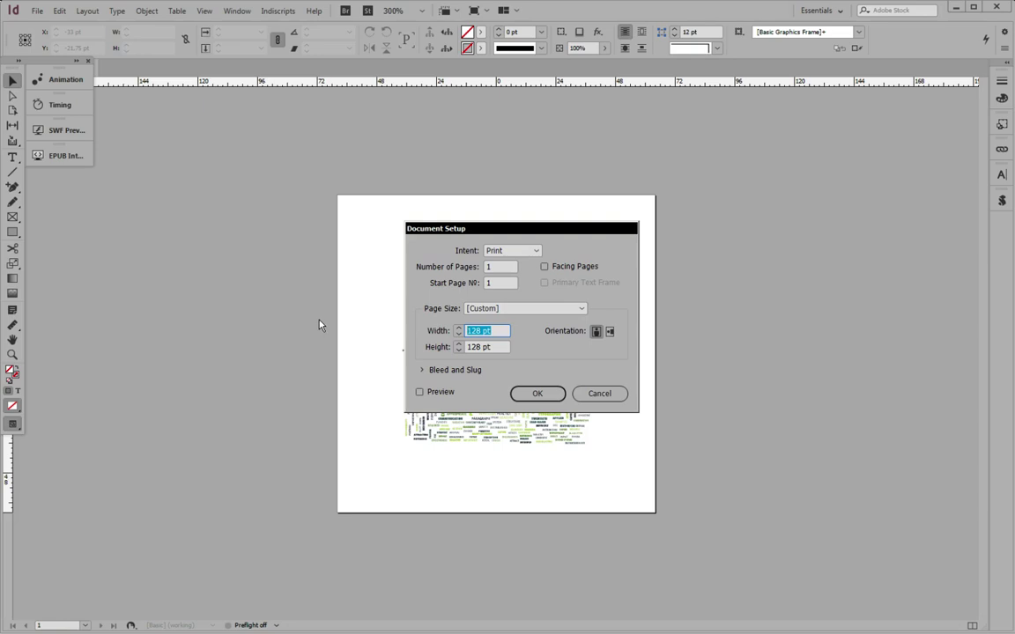
{"action": "type", "text": "512"}
{"action": "key", "text": "Tab"}
{"action": "type", "text": "51"}
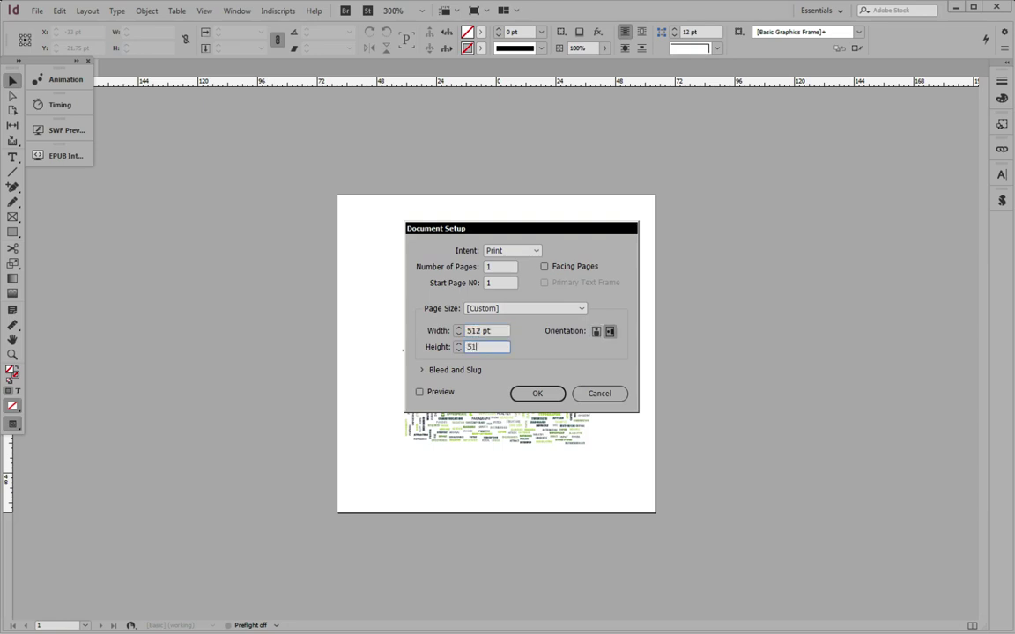
{"action": "type", "text": "2"}
{"action": "left_click", "coordinate": [555, 396]}
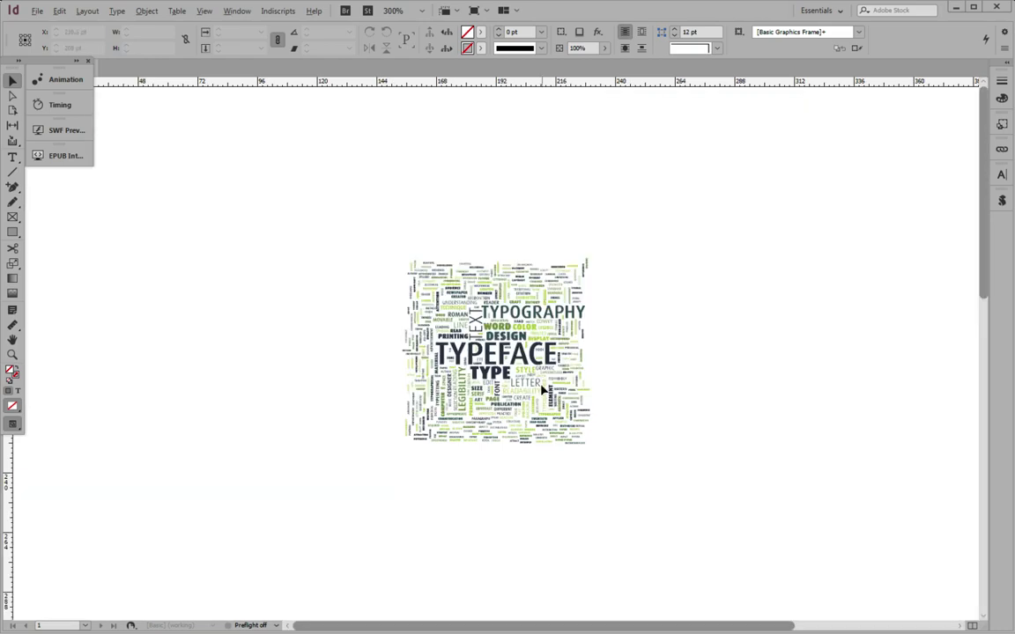
- Scale the whole word cloud proportionally from its centre to about 486 by 481 pt to nearly fill the page
{"action": "key", "text": "ctrl+minus"}
{"action": "key", "text": "ctrl+minus"}
{"action": "key", "text": "ctrl+minus"}
{"action": "key", "text": "ctrl+minus"}
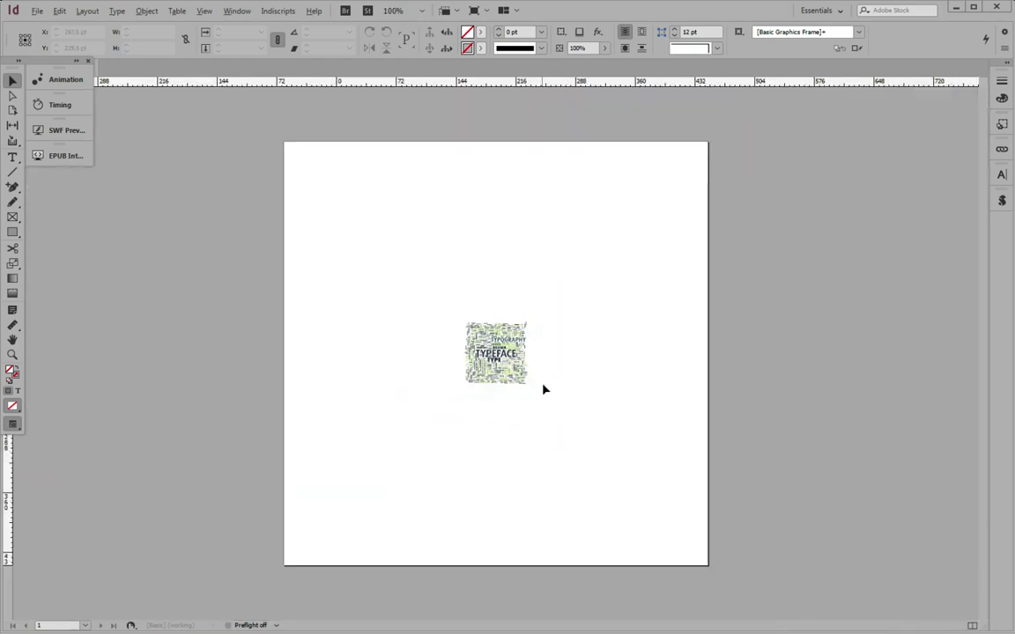
{"action": "left_click_drag", "start_coordinate": [440, 294], "coordinate": [570, 427]}
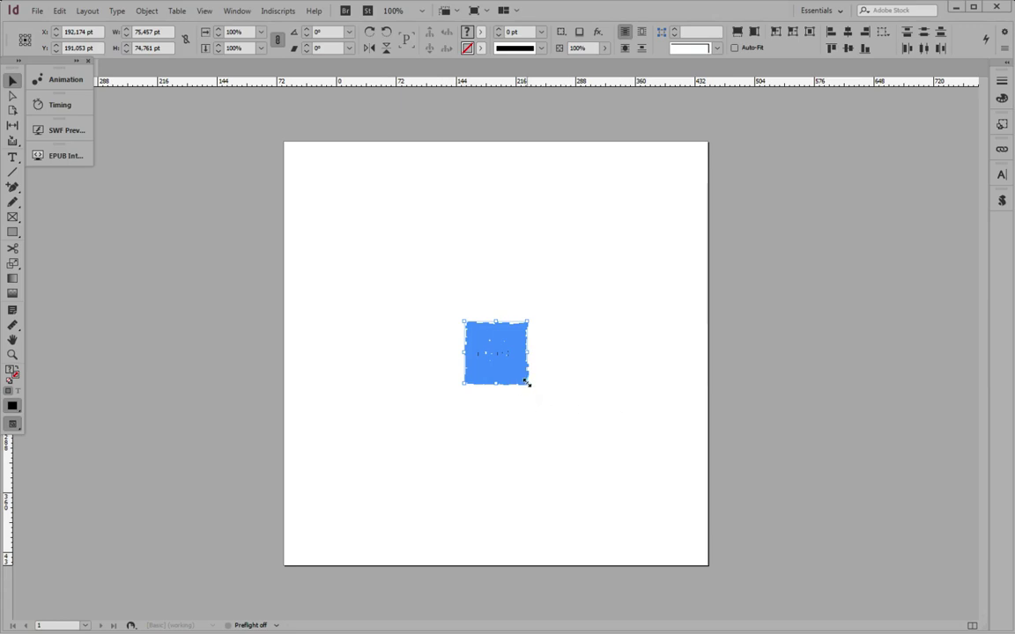
{"action": "left_click_drag", "start_coordinate": [527, 383], "coordinate": [698, 545]}
{"action": "key", "text": "ctrl+alt+shift+c"}
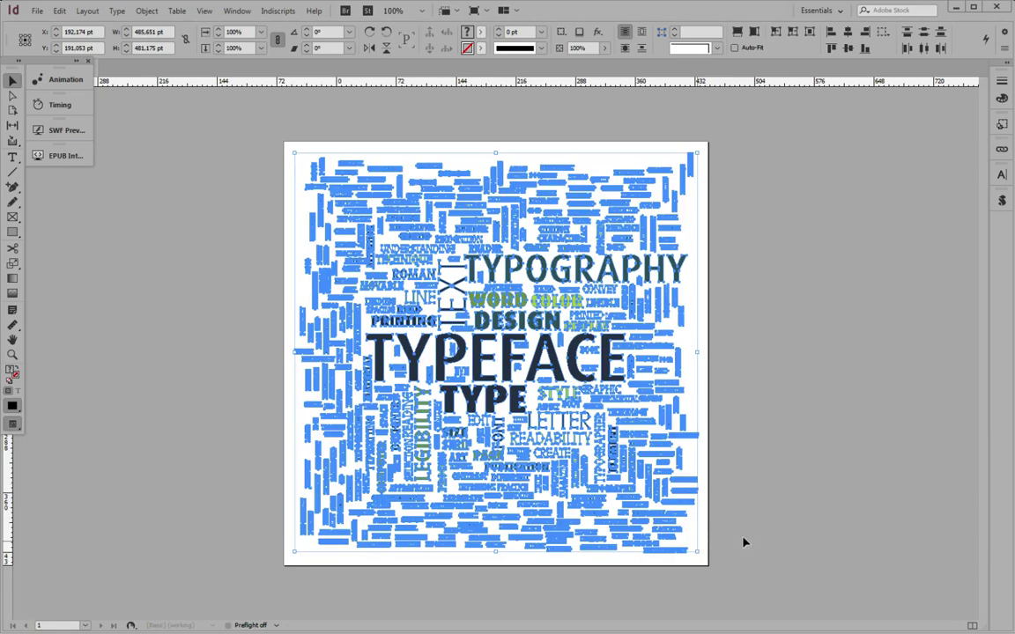
{"action": "left_click", "coordinate": [815, 407]}
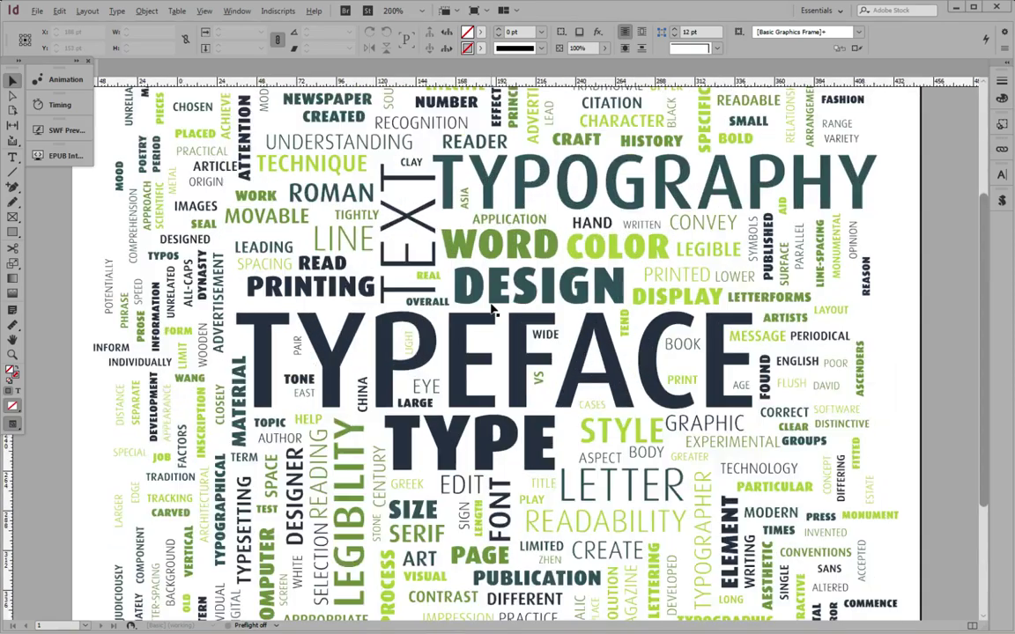
- Select every word of the cloud and apply the Wordalizer animation preset
{"action": "scroll", "coordinate": [449, 282], "scroll_direction": "up", "scroll_amount": 3}
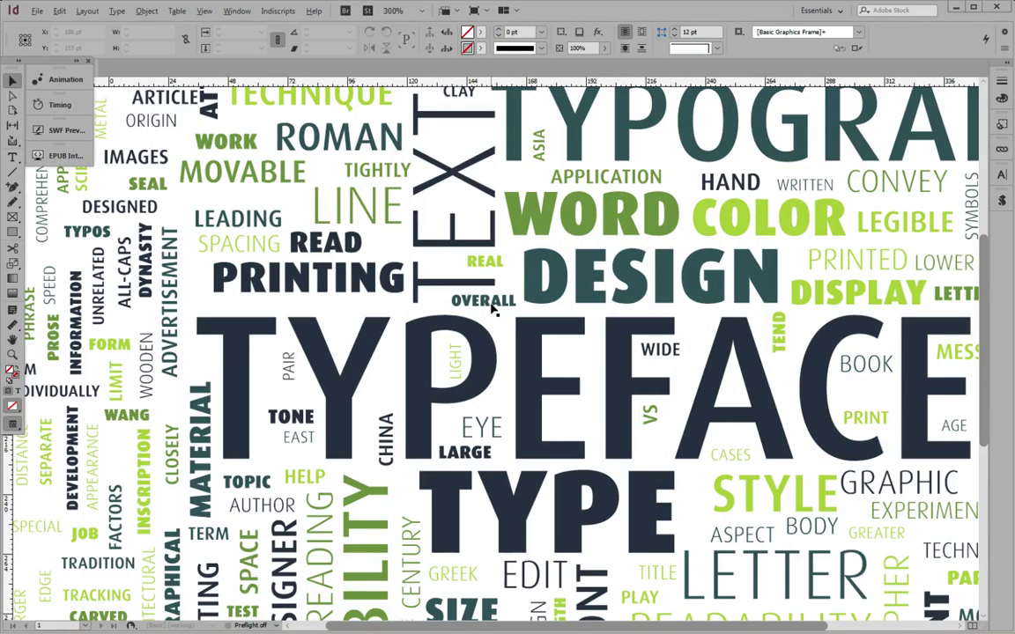
{"action": "scroll", "coordinate": [494, 304], "scroll_direction": "down", "scroll_amount": 3}
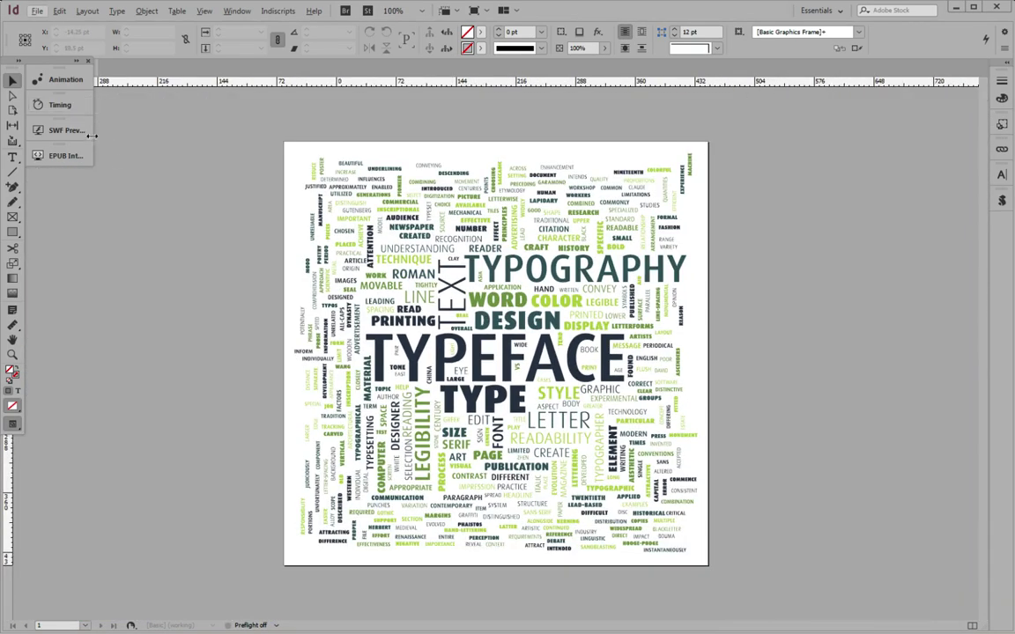
{"action": "left_click", "coordinate": [59, 70]}
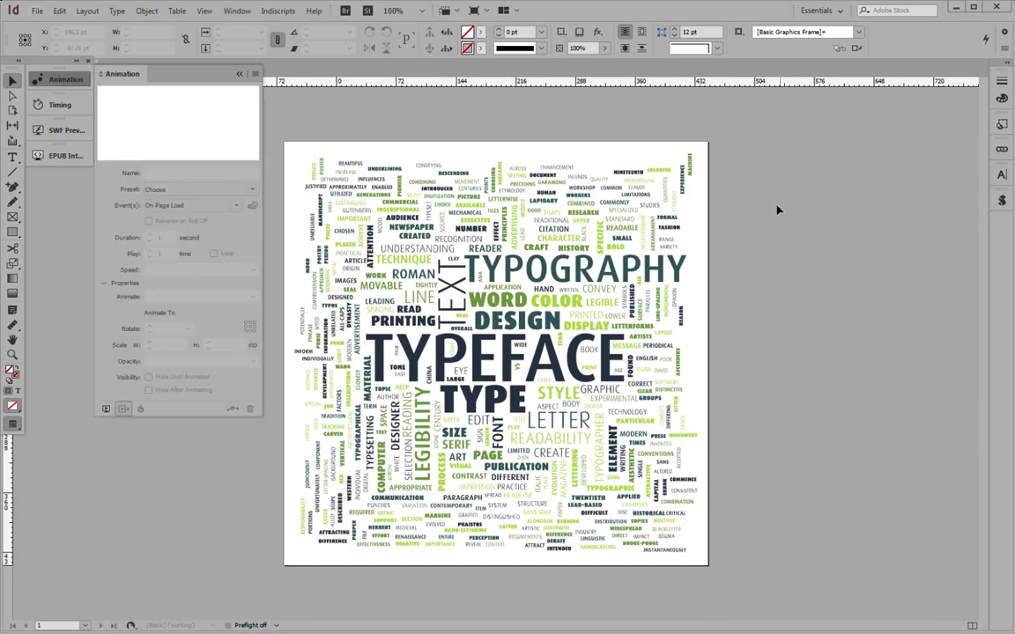
{"action": "key", "text": "ctrl+a"}
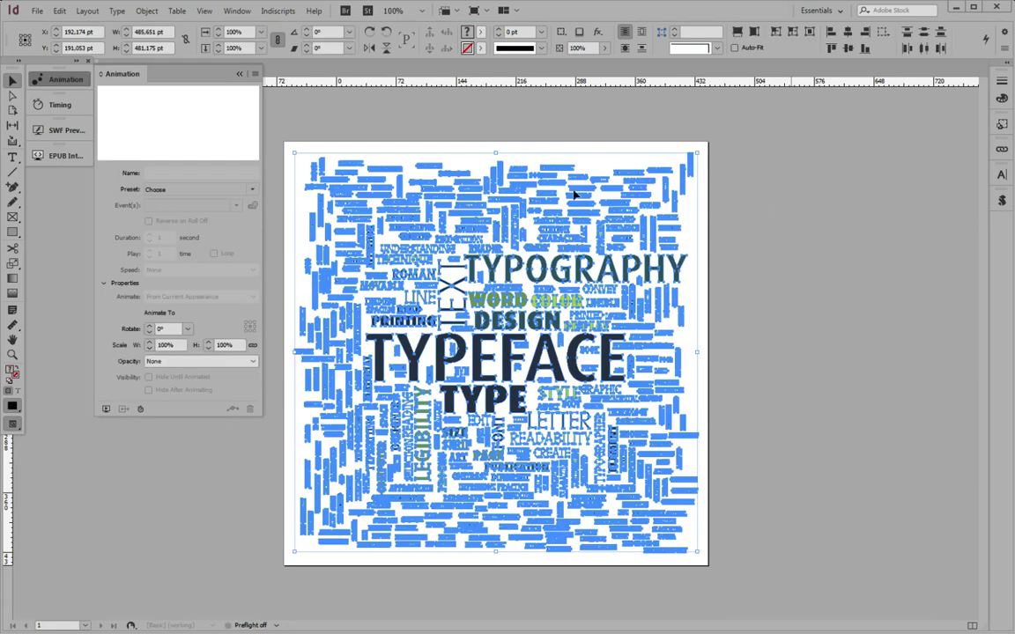
{"action": "left_click", "coordinate": [252, 189]}
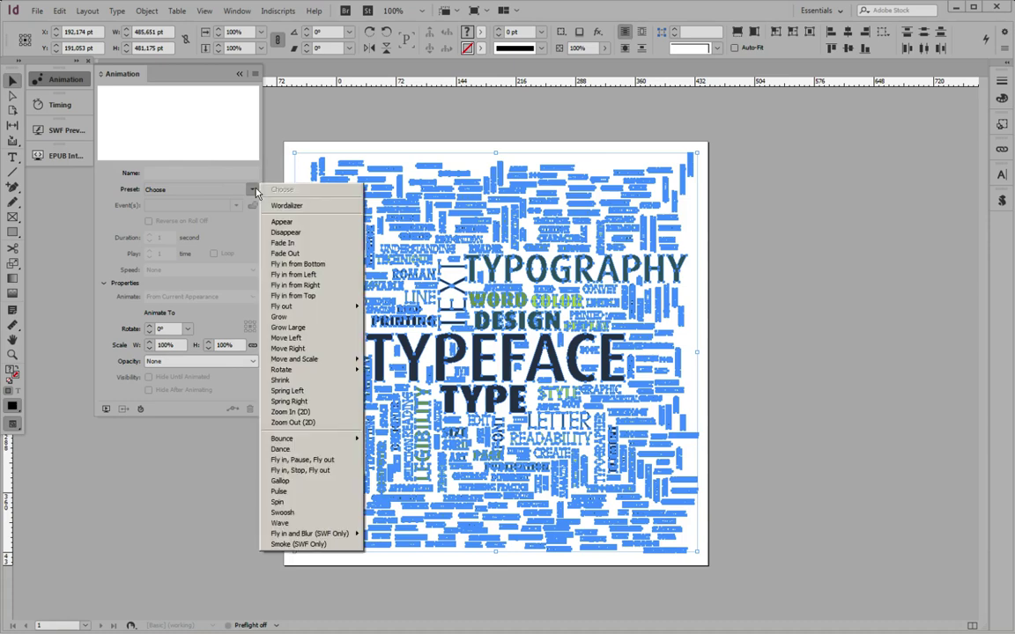
{"action": "left_click", "coordinate": [293, 208]}
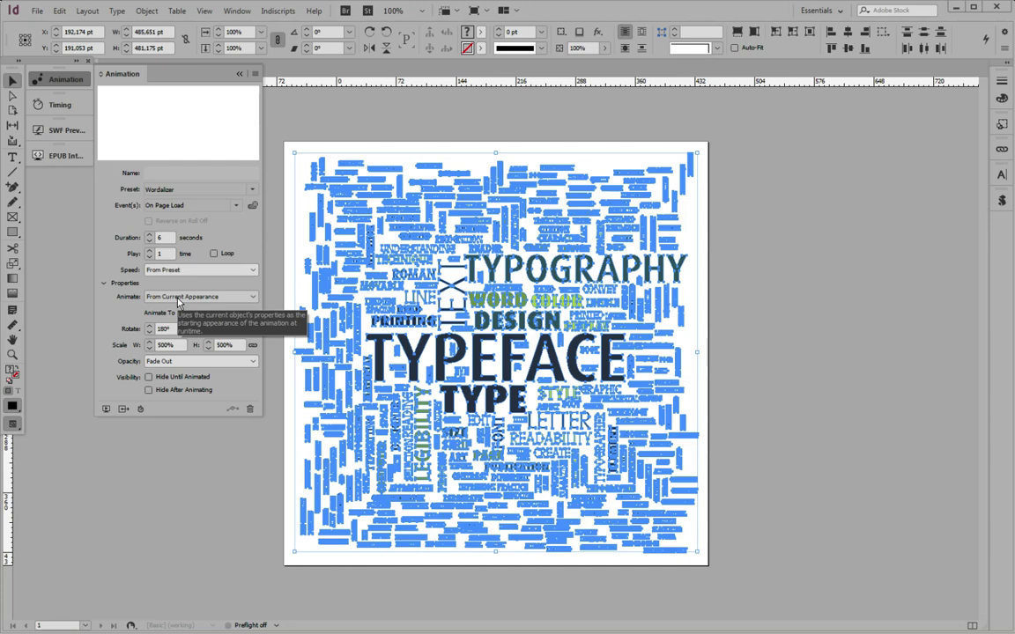
- Set the words' animation speed to Ease In and animate them To Current Appearance
{"action": "left_click", "coordinate": [185, 270]}
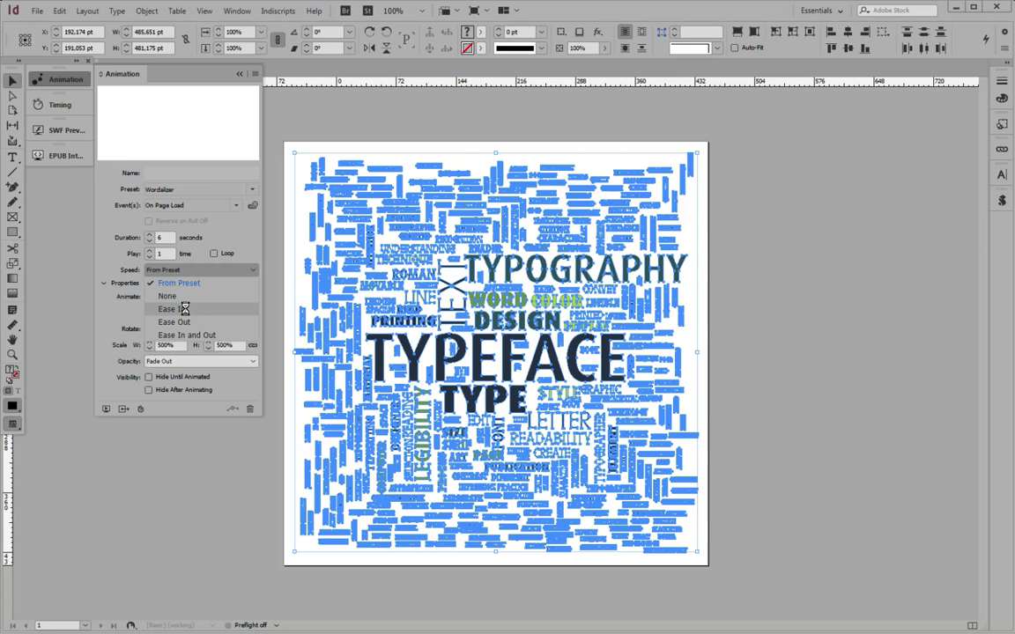
{"action": "left_click", "coordinate": [184, 308]}
{"action": "left_click", "coordinate": [207, 297]}
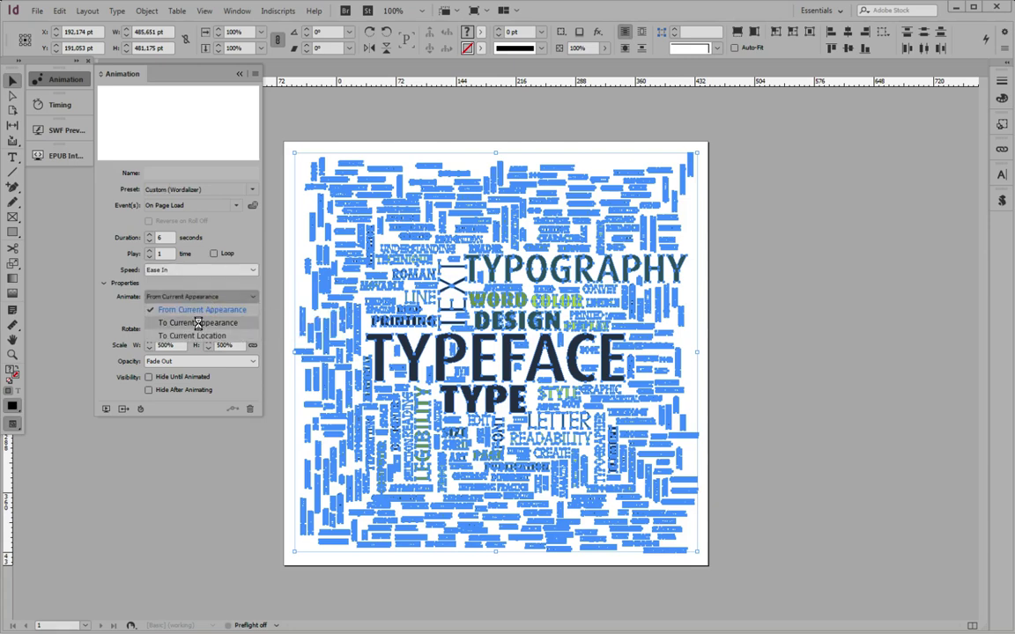
{"action": "left_click", "coordinate": [197, 324]}
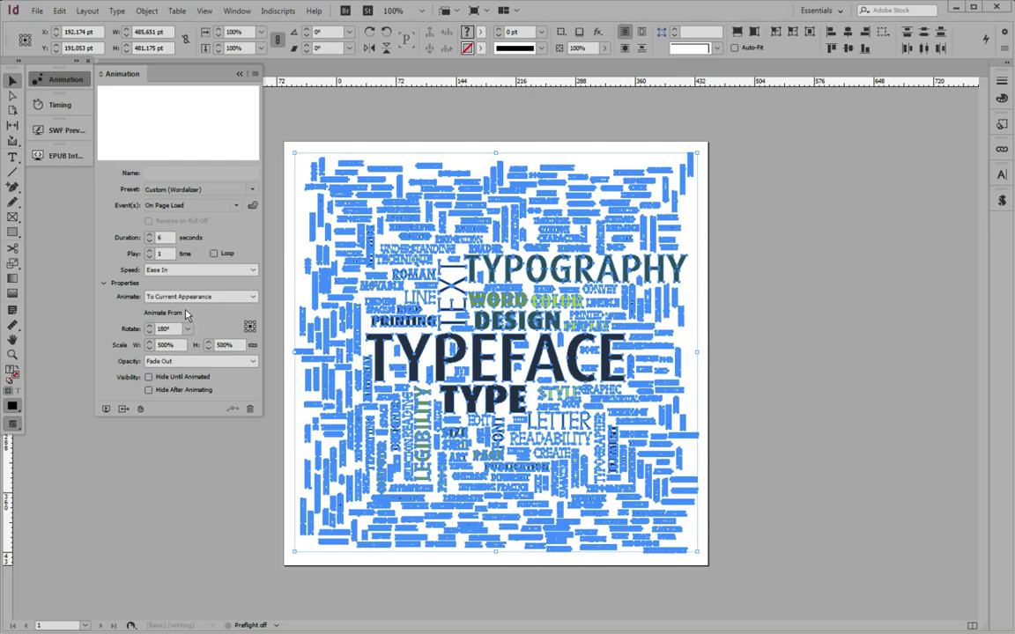
- Link all compound paths in the On Page Load timing so that they play together
{"action": "left_click", "coordinate": [58, 106]}
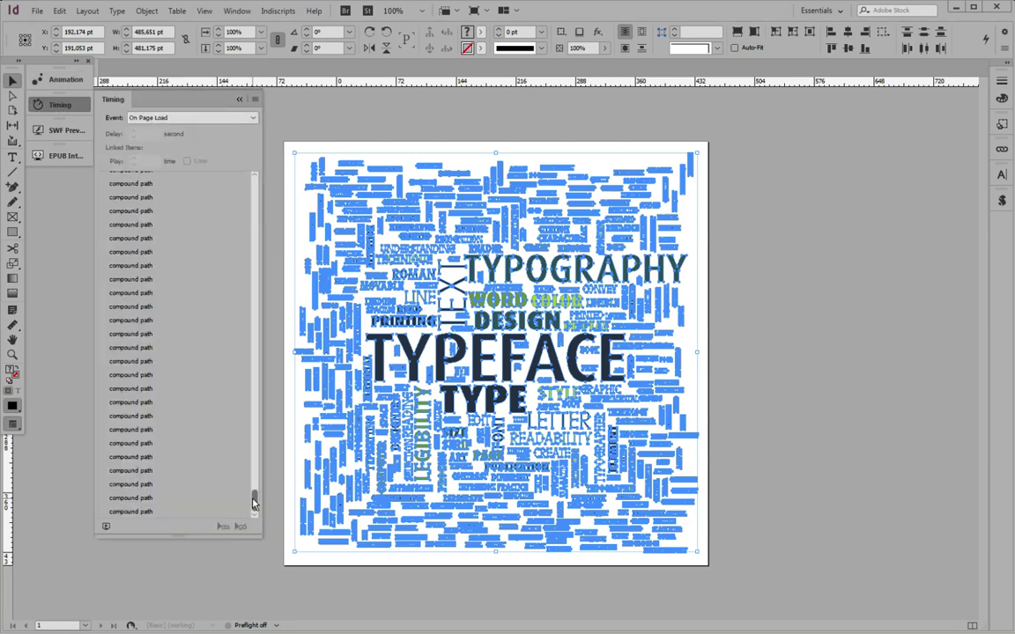
{"action": "left_click", "coordinate": [145, 511]}
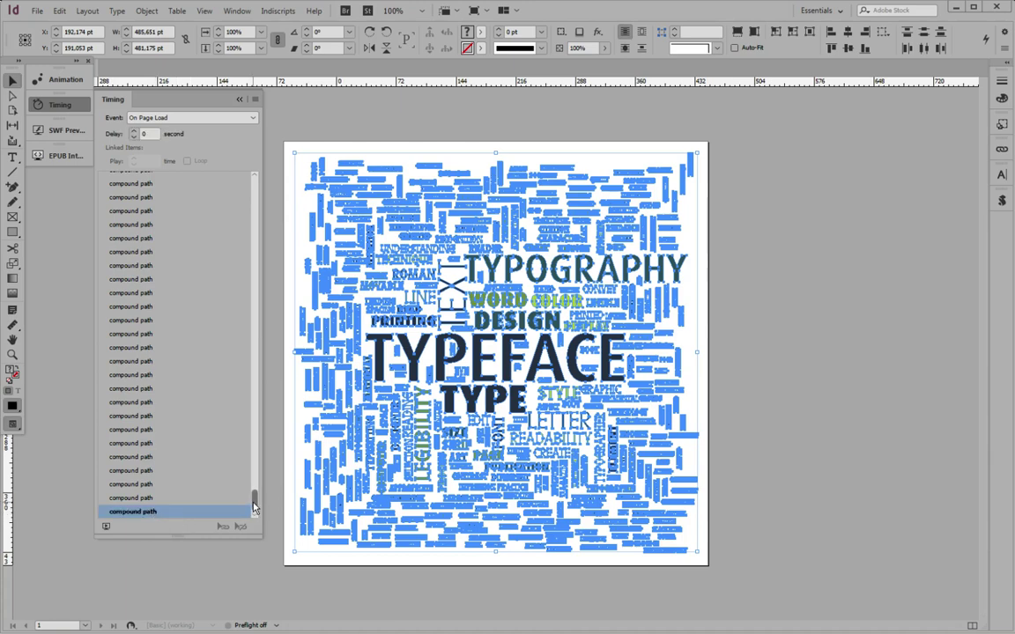
{"action": "left_click_drag", "start_coordinate": [253, 505], "coordinate": [255, 192]}
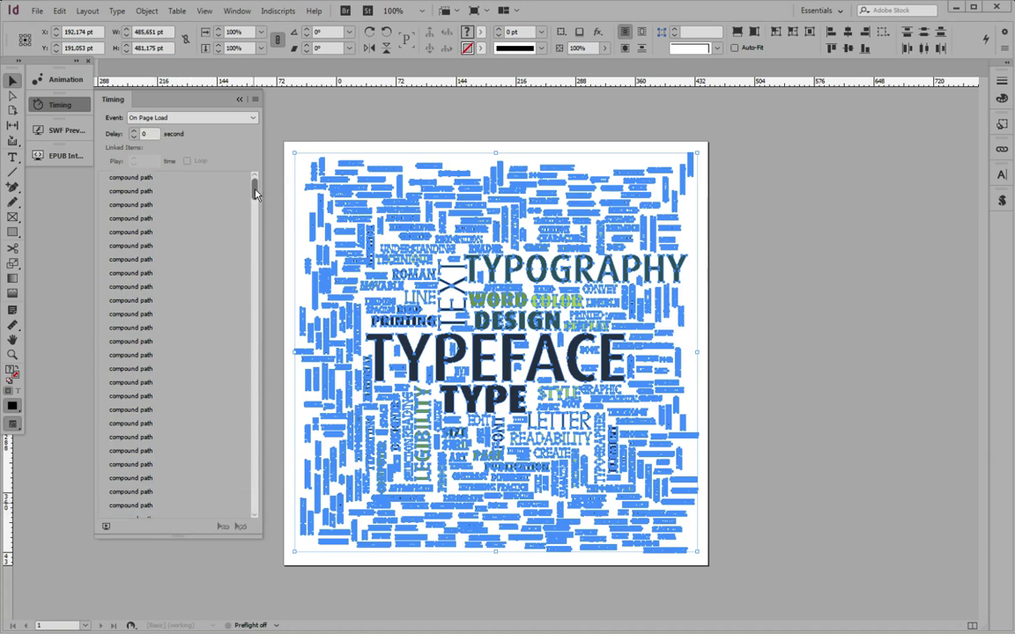
{"action": "left_click", "coordinate": [141, 178], "text": "shift"}
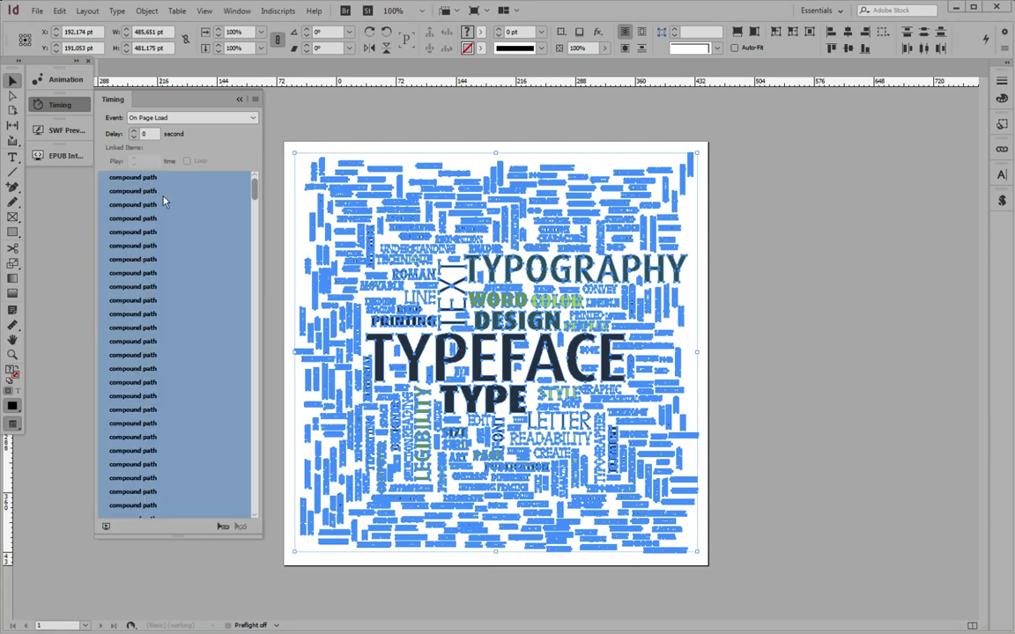
{"action": "left_click", "coordinate": [223, 527]}
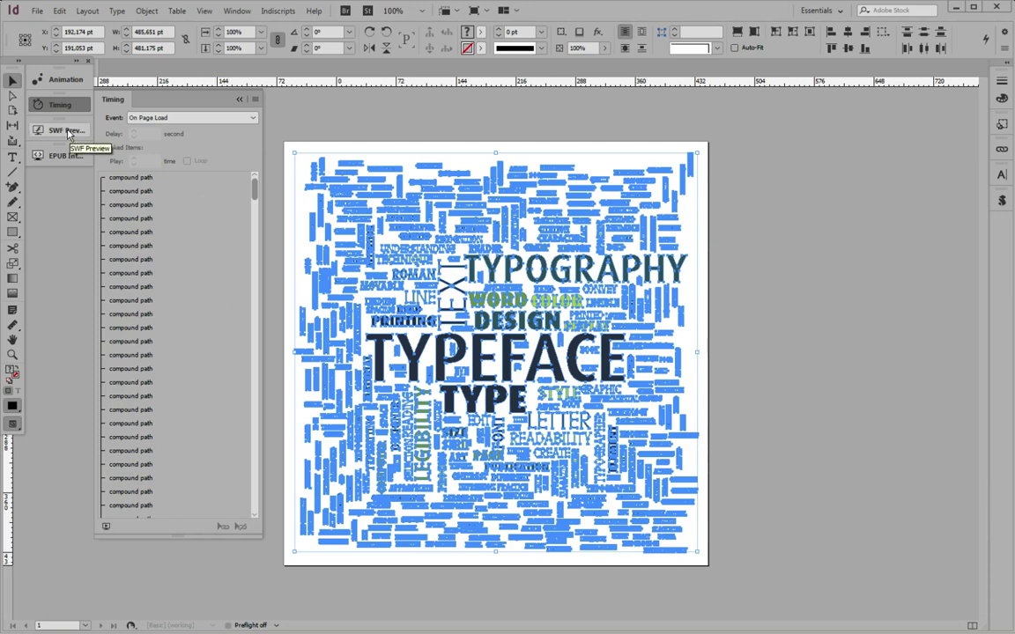
- Preview the word cloud animation in EPUB Interactivity Preview and start playing it in SWF Preview
{"action": "left_click", "coordinate": [60, 80]}
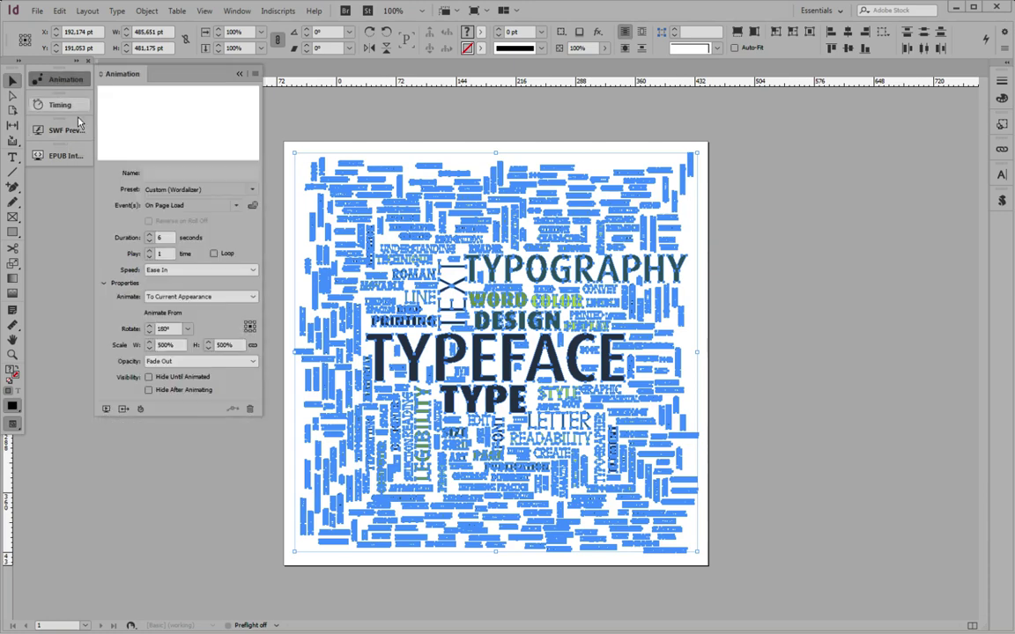
{"action": "left_click", "coordinate": [106, 411]}
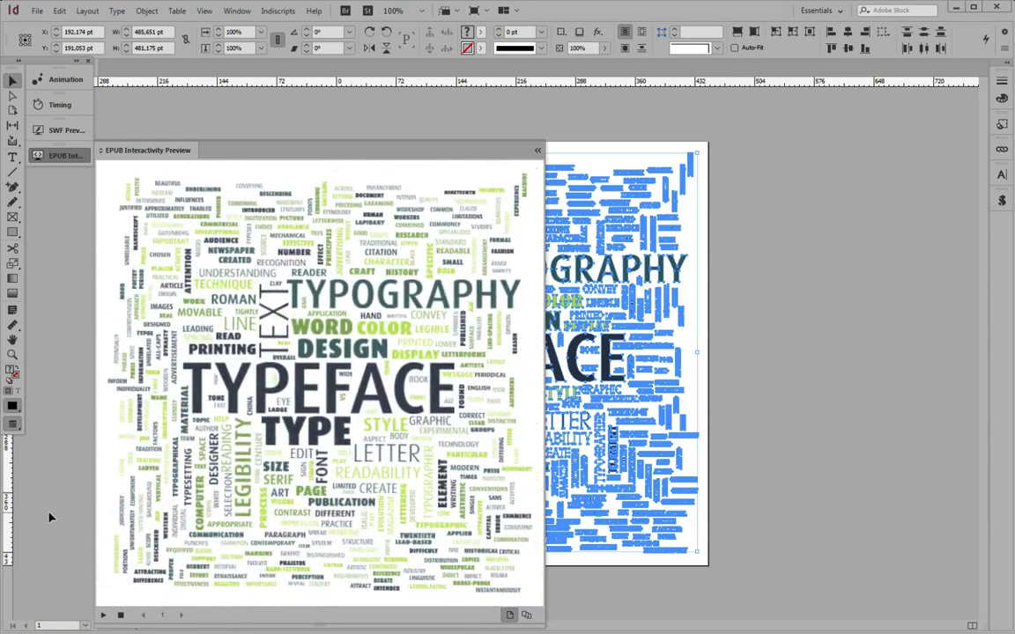
{"action": "left_click", "coordinate": [69, 130]}
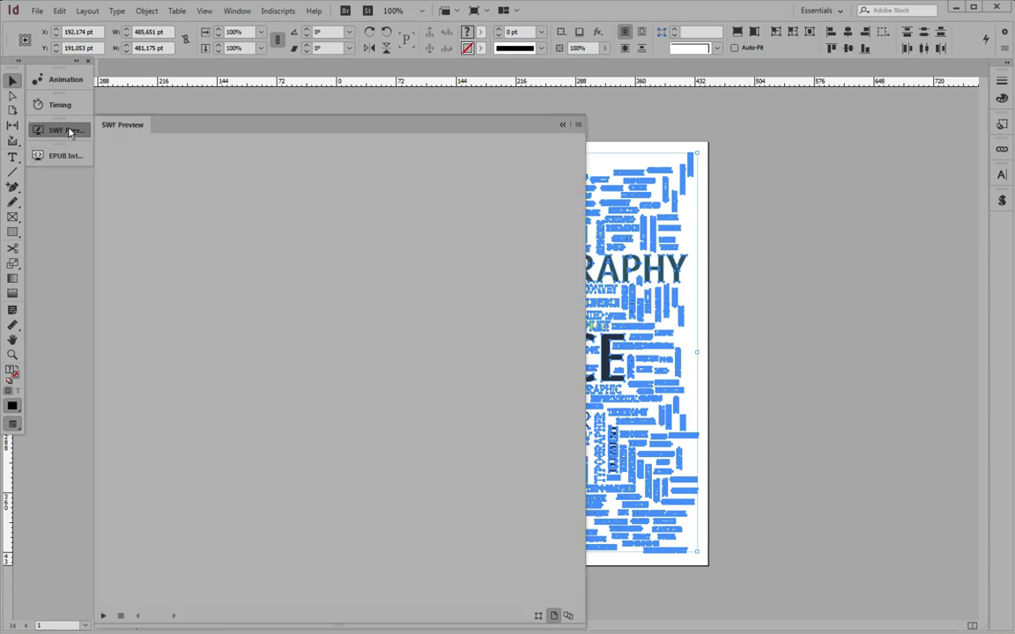
{"action": "left_click", "coordinate": [103, 617]}
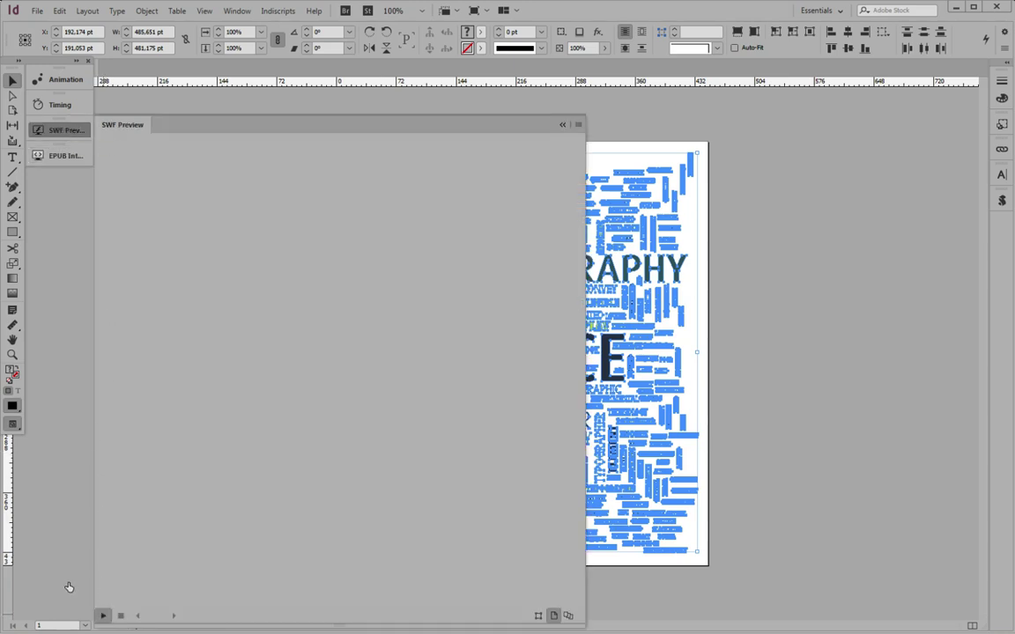